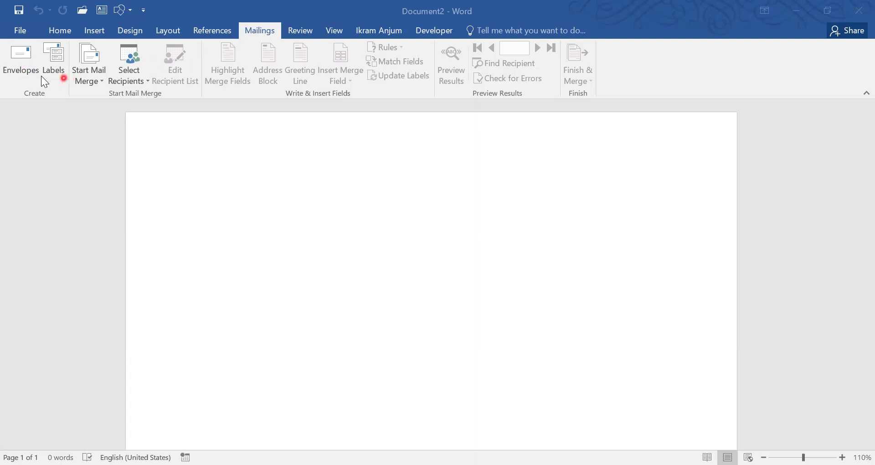
Enter the envelope delivery address 'To Precise Technology / Islamabad, Pakistan', keeping the return address.
{"action": "left_click", "coordinate": [15, 66]}
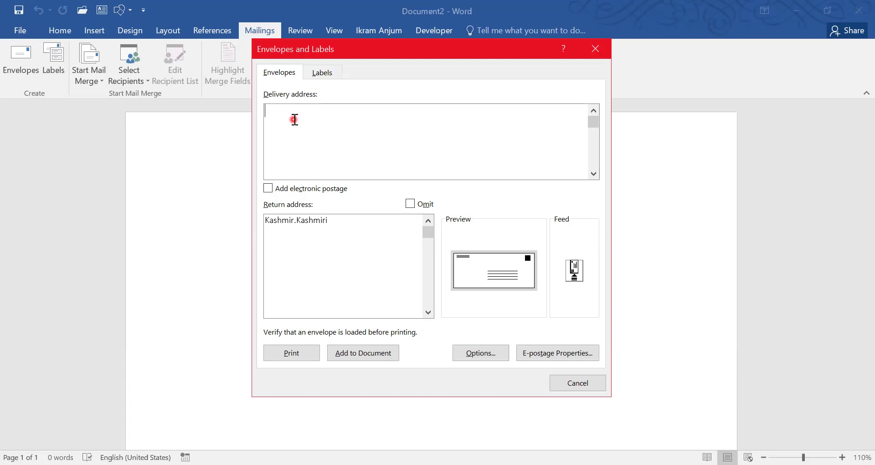
{"action": "type", "text": "T"}
{"action": "type", "text": "o "}
{"action": "type", "text": "R"}
{"action": "type", "text": "recise Technology "}
{"action": "type", "text": "I"}
{"action": "type", "text": "slamabad Pakistan"}
{"action": "left_click", "coordinate": [311, 139]}
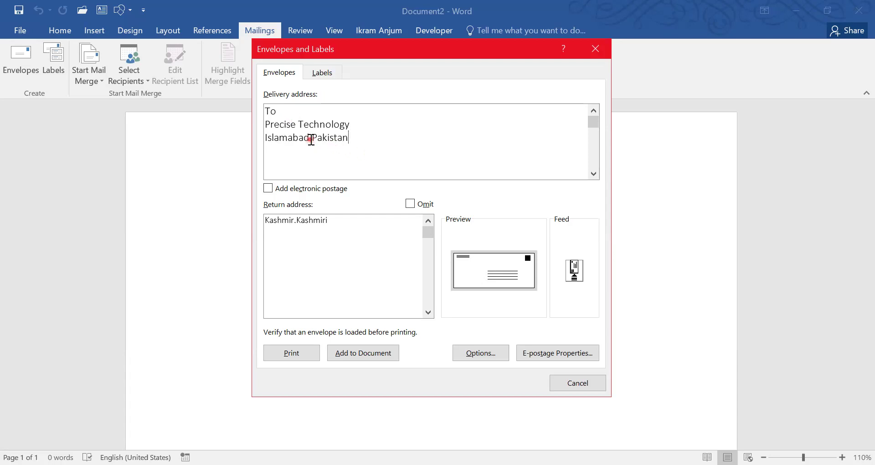
{"action": "type", "text": ","}
{"action": "left_click", "coordinate": [327, 231]}
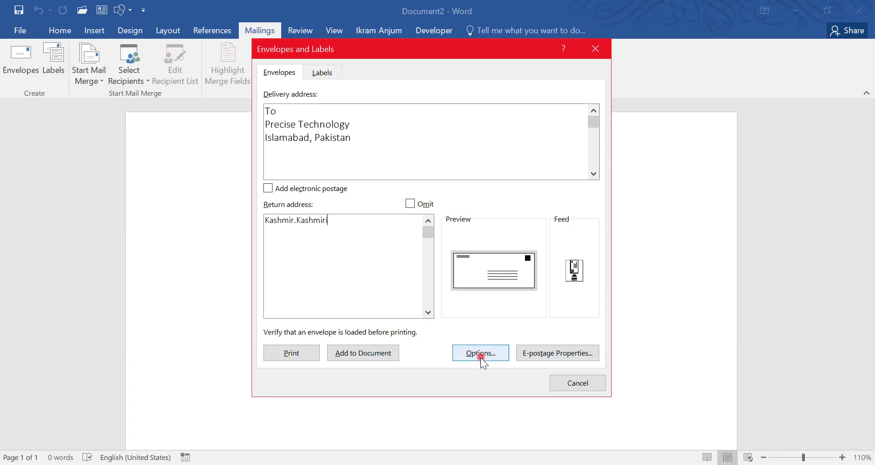
Keep the Size 10 envelope size and add the envelope to the document.
{"action": "left_click", "coordinate": [496, 269]}
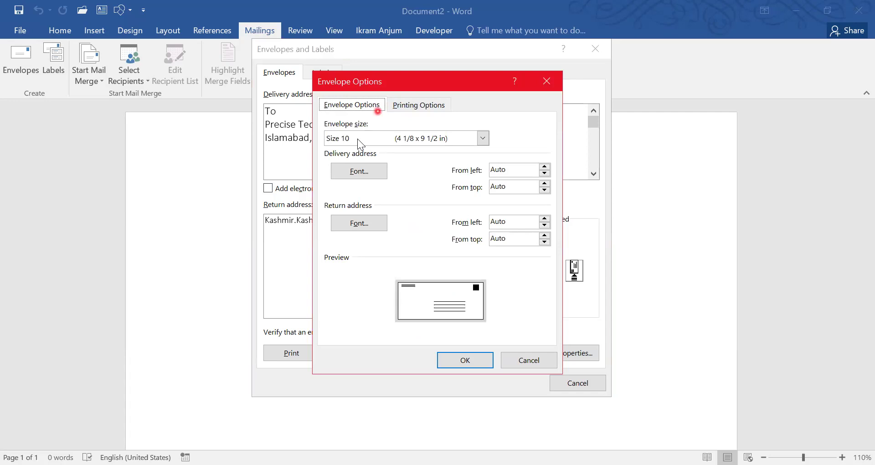
{"action": "left_click", "coordinate": [481, 143]}
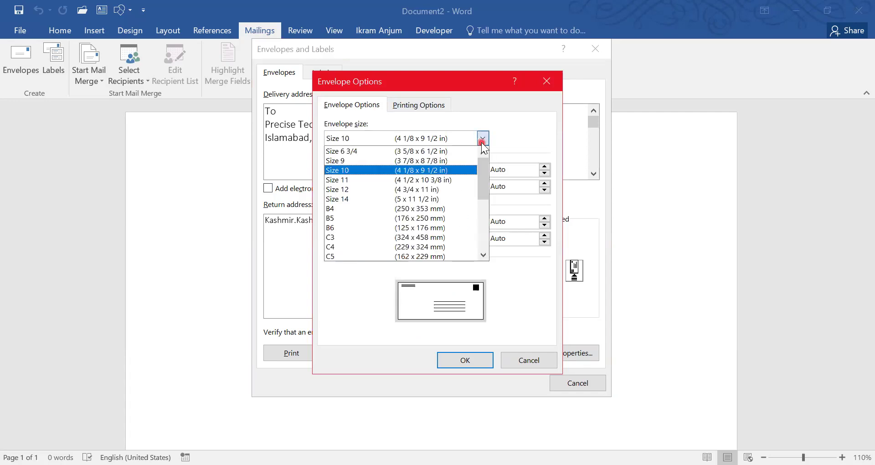
{"action": "left_click", "coordinate": [540, 129]}
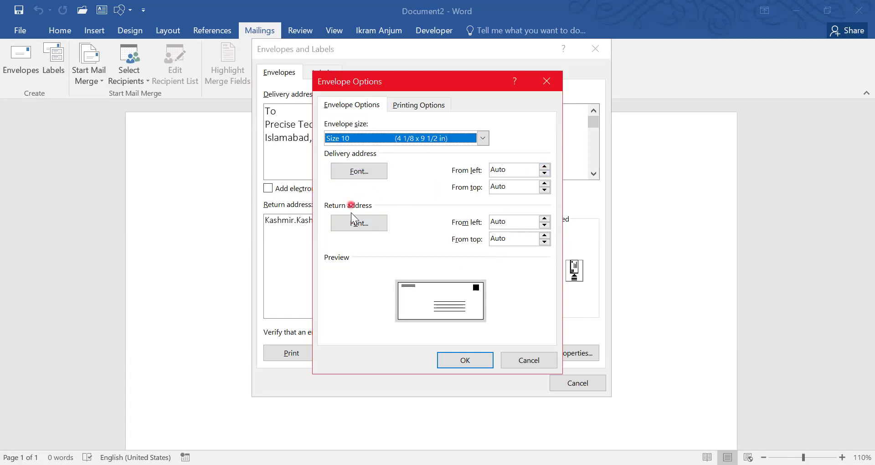
{"action": "left_click", "coordinate": [482, 359]}
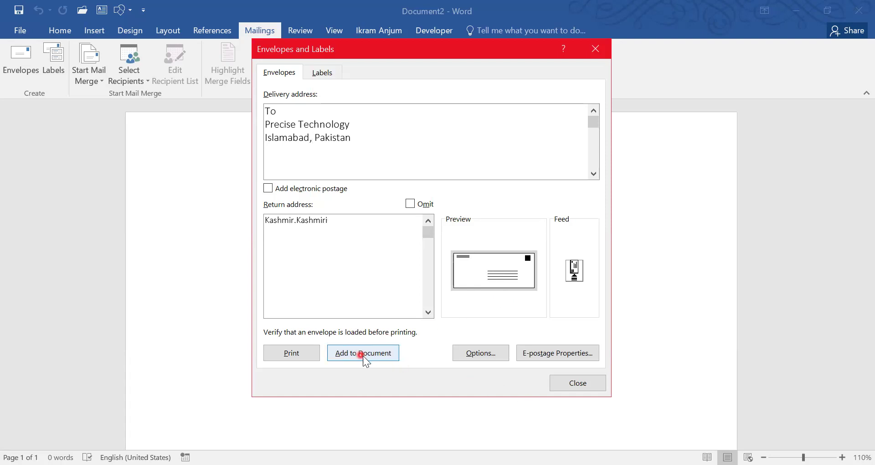
{"action": "left_click", "coordinate": [374, 353]}
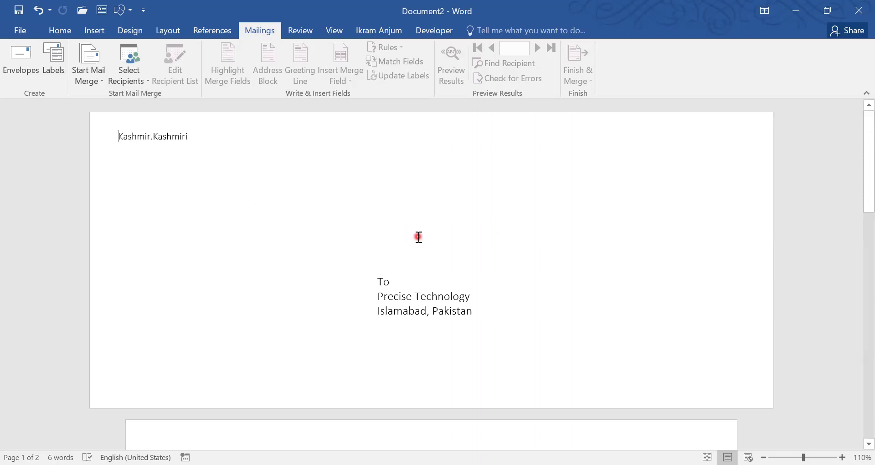
Check the envelope's print preview twice, then create a new blank document with Ctrl+N.
{"action": "key", "text": "ctrl+p"}
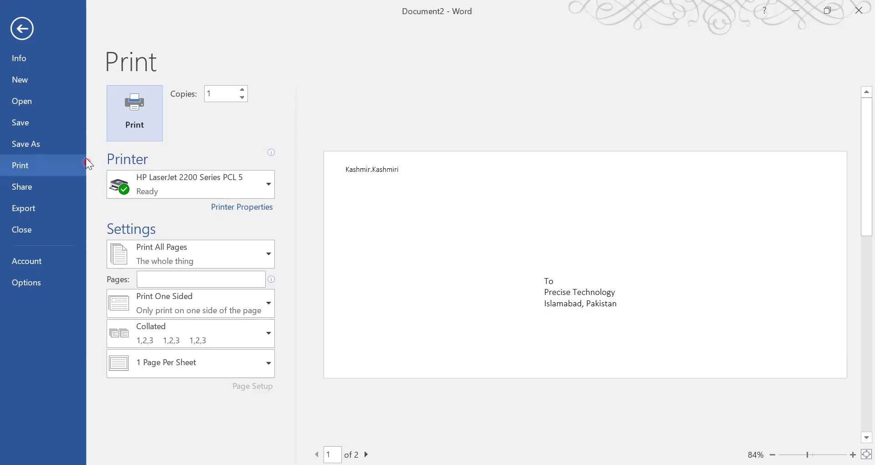
{"action": "left_click", "coordinate": [26, 29]}
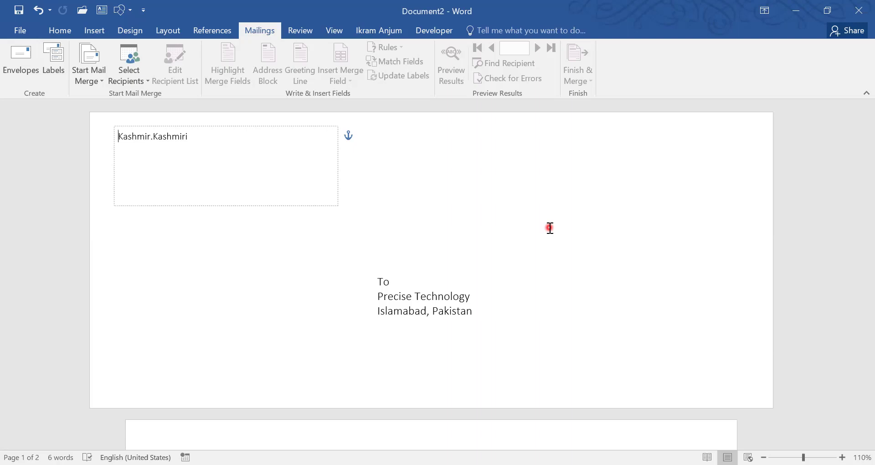
{"action": "key", "text": "ctrl+p"}
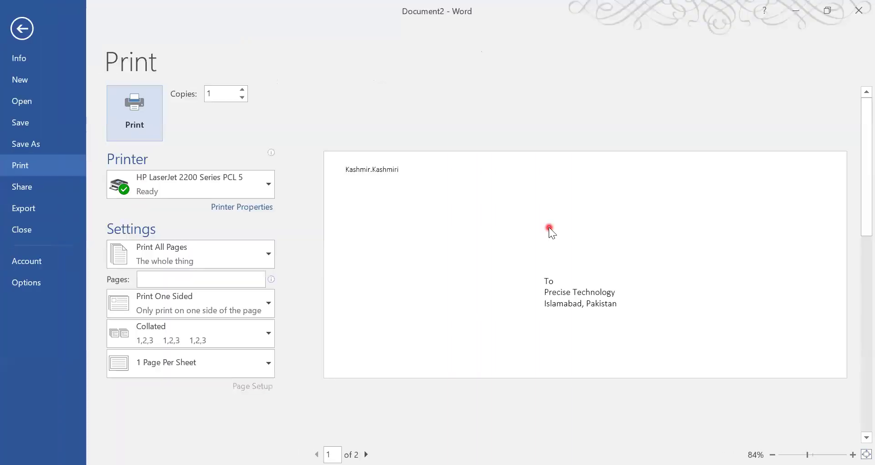
{"action": "key", "text": "Escape"}
{"action": "left_click", "coordinate": [549, 227]}
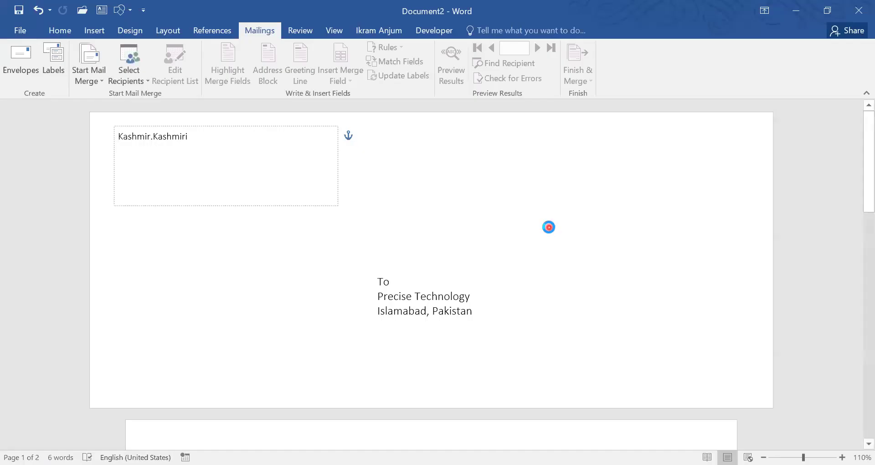
{"action": "key", "text": "ctrl+n"}
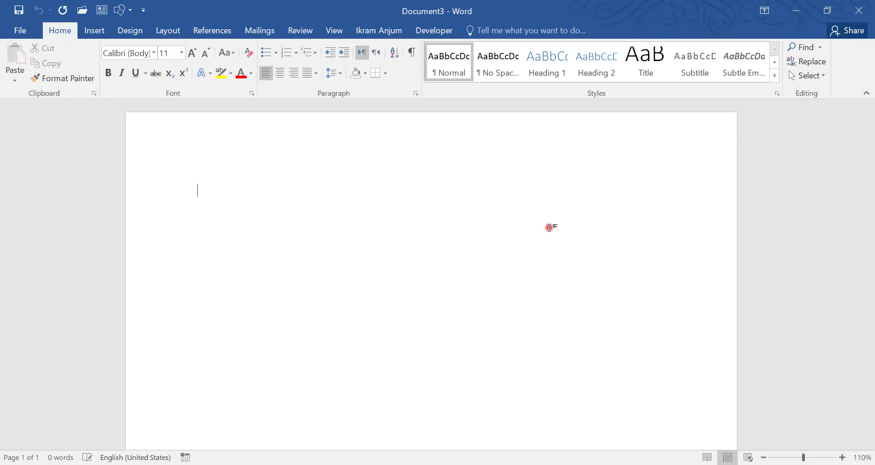
Look over the Labels settings and address box, then cancel without creating labels.
{"action": "left_click", "coordinate": [273, 29]}
{"action": "left_click", "coordinate": [47, 71]}
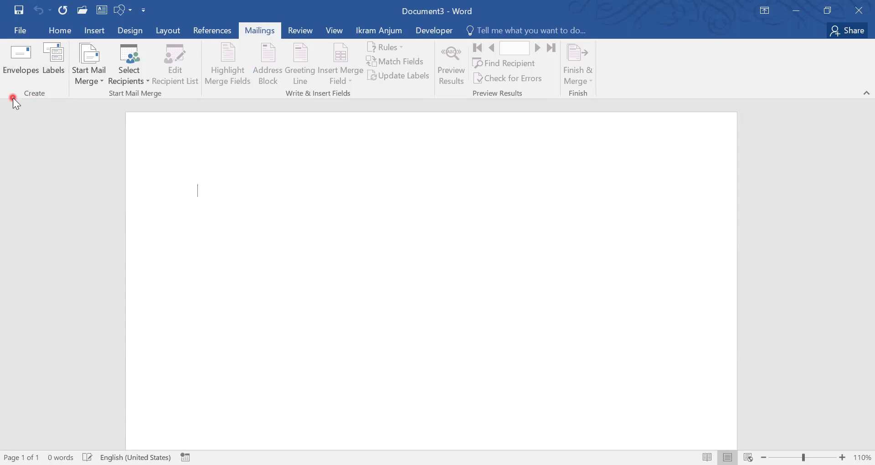
{"action": "left_click", "coordinate": [50, 58]}
{"action": "left_click", "coordinate": [303, 127]}
{"action": "left_click", "coordinate": [304, 127]}
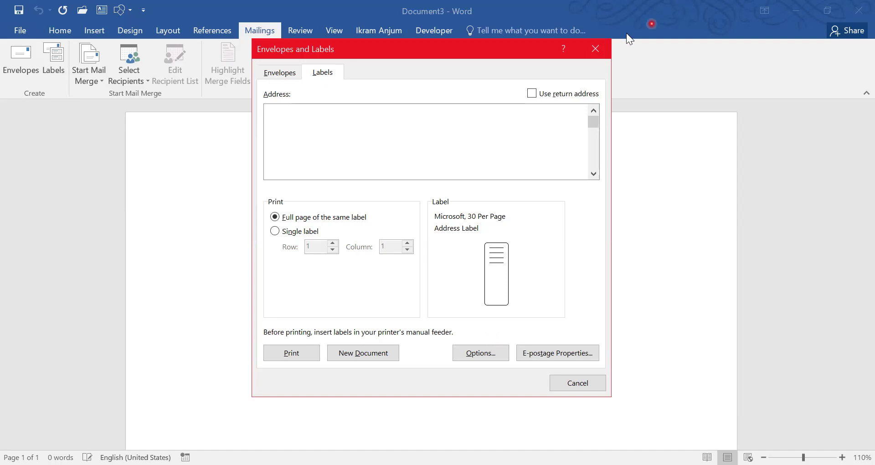
{"action": "left_click", "coordinate": [595, 51]}
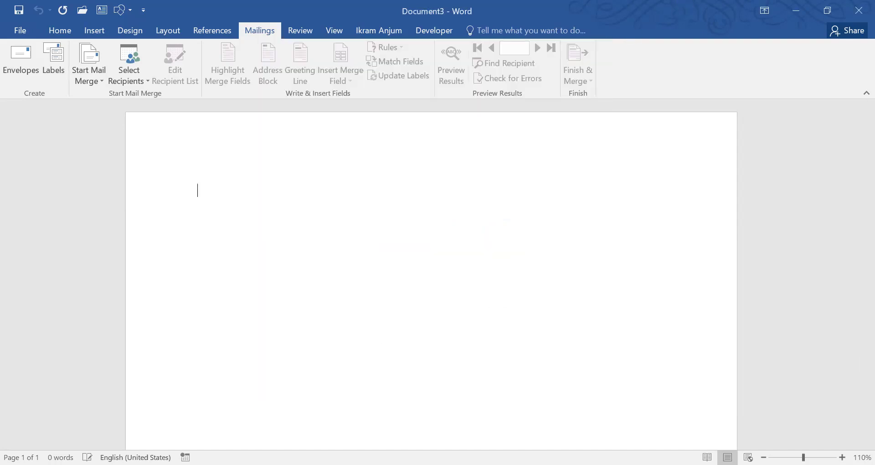
Generate a new document of Microsoft 30 Per Page labels repeating the Precise Technology address.
{"action": "left_click", "coordinate": [59, 53]}
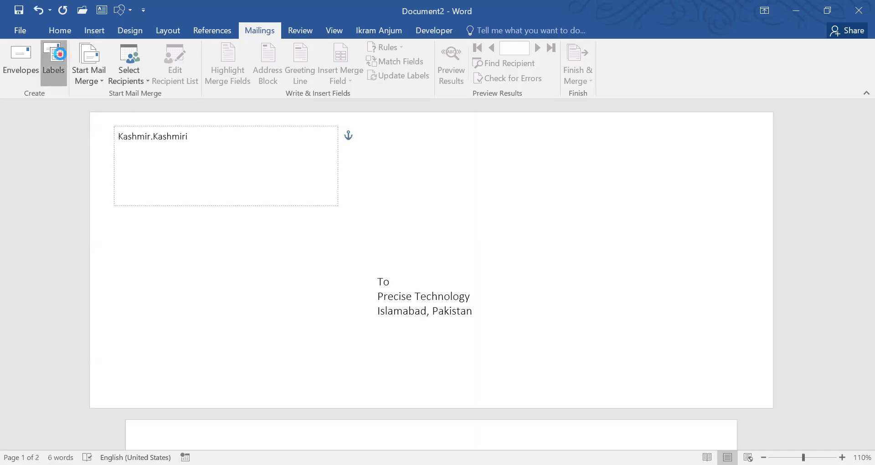
{"action": "left_click", "coordinate": [381, 152]}
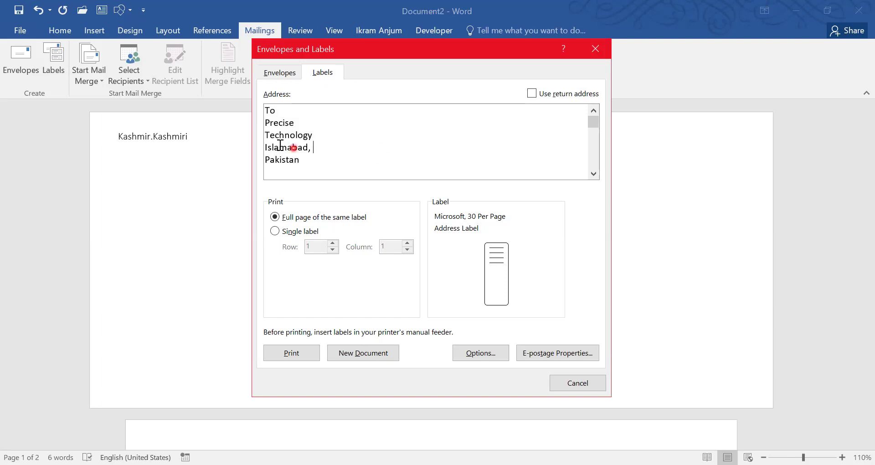
{"action": "left_click", "coordinate": [494, 270]}
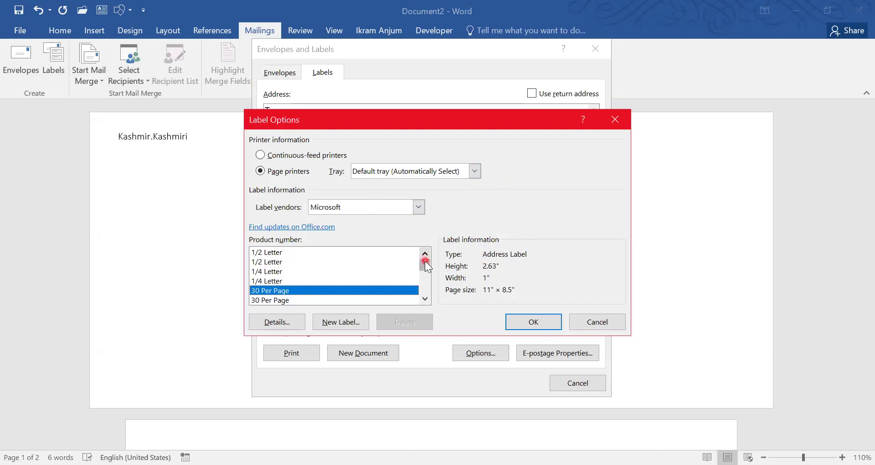
{"action": "left_click_drag", "start_coordinate": [425, 261], "coordinate": [424, 266]}
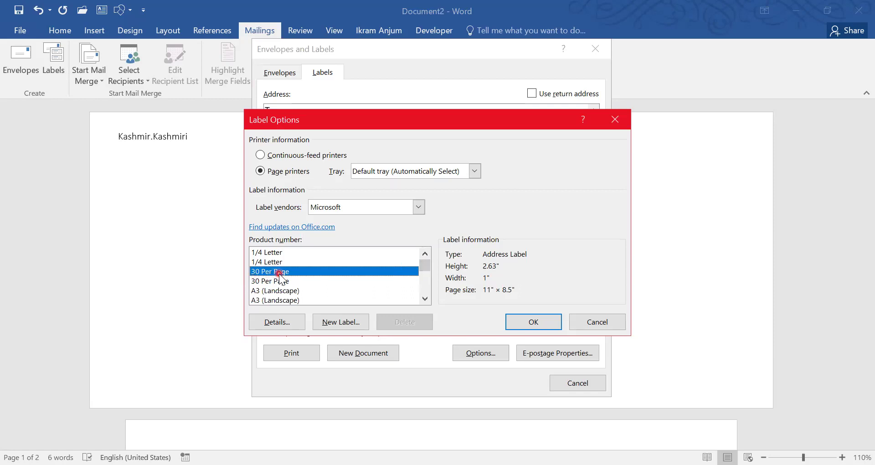
{"action": "left_click", "coordinate": [541, 322]}
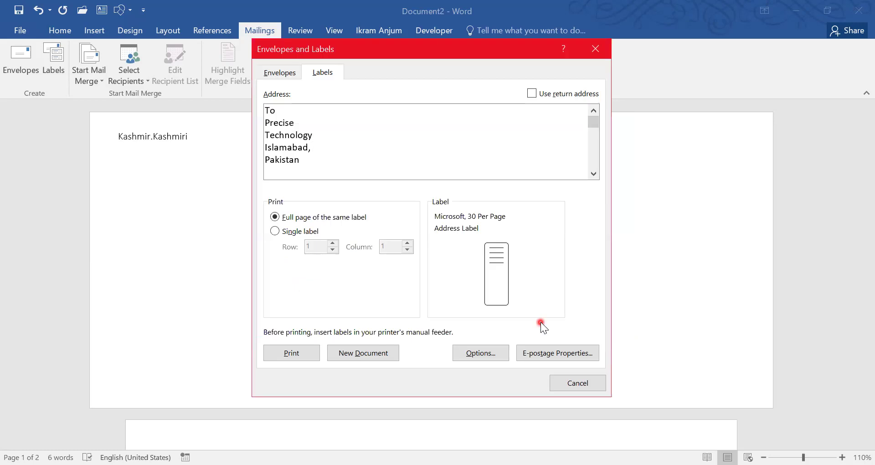
{"action": "left_click", "coordinate": [372, 356]}
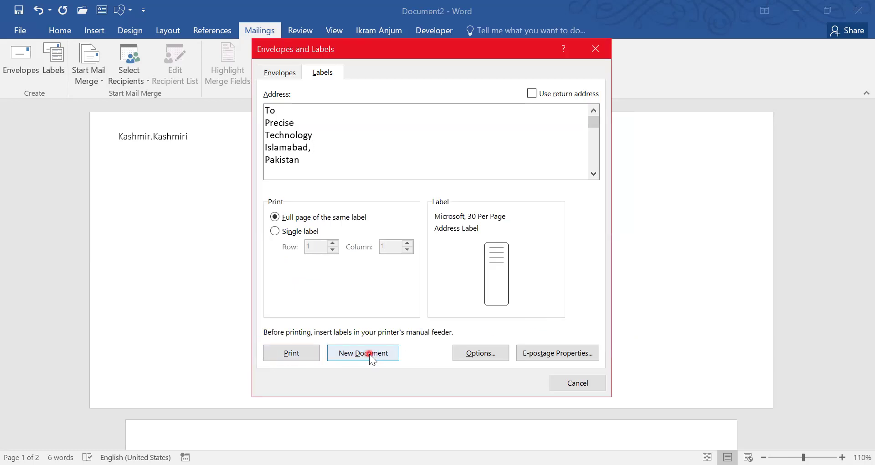
{"action": "left_click", "coordinate": [370, 353]}
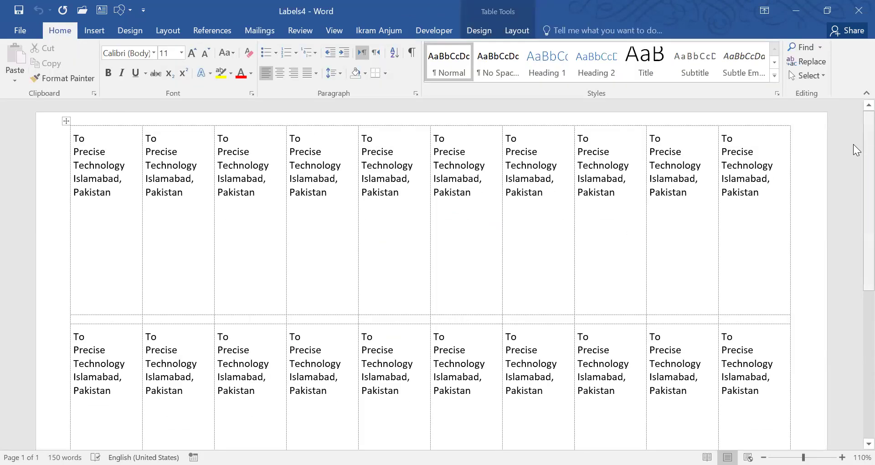
Scroll through the Labels4 sheet checking each address label, then show the Mailings ribbon.
{"action": "left_click", "coordinate": [172, 205]}
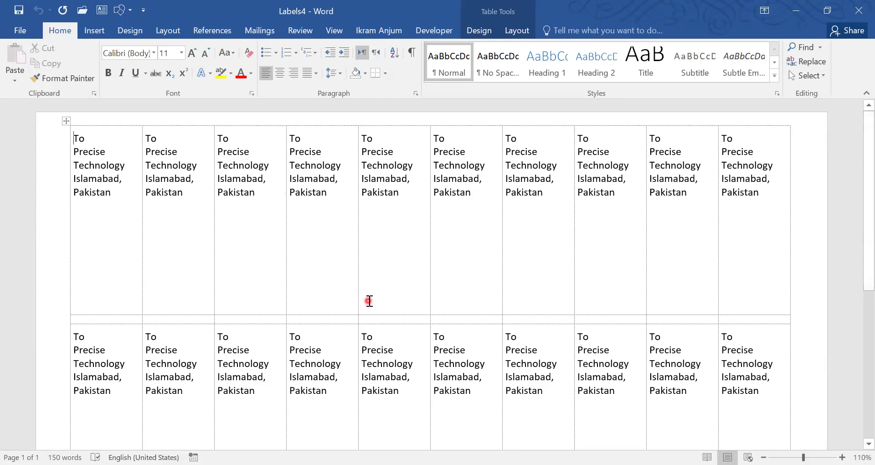
{"action": "mouse_move", "coordinate": [854, 219]}
{"action": "left_mouse_down"}
{"action": "mouse_move", "coordinate": [856, 345]}
{"action": "mouse_move", "coordinate": [856, 201]}
{"action": "left_mouse_up"}
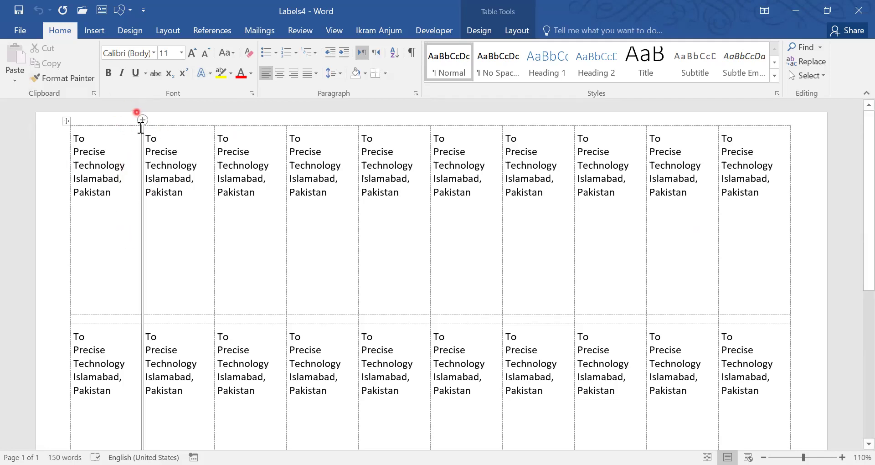
{"action": "left_click", "coordinate": [162, 231]}
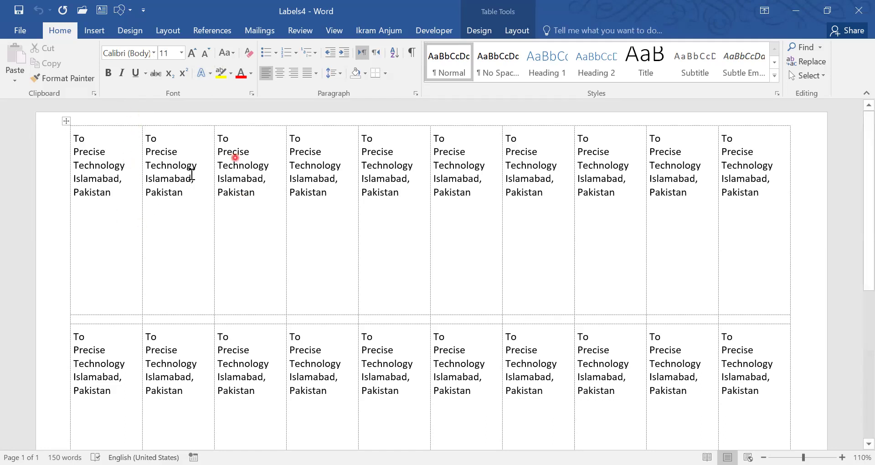
{"action": "left_click", "coordinate": [403, 32]}
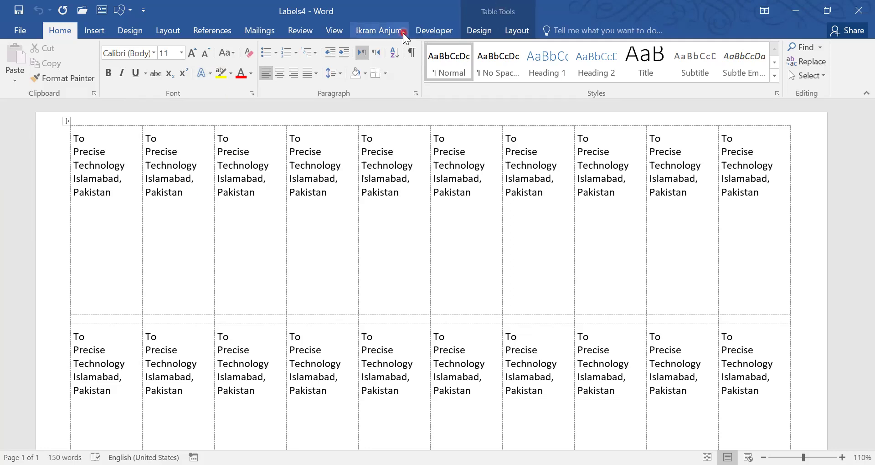
{"action": "left_click", "coordinate": [264, 28]}
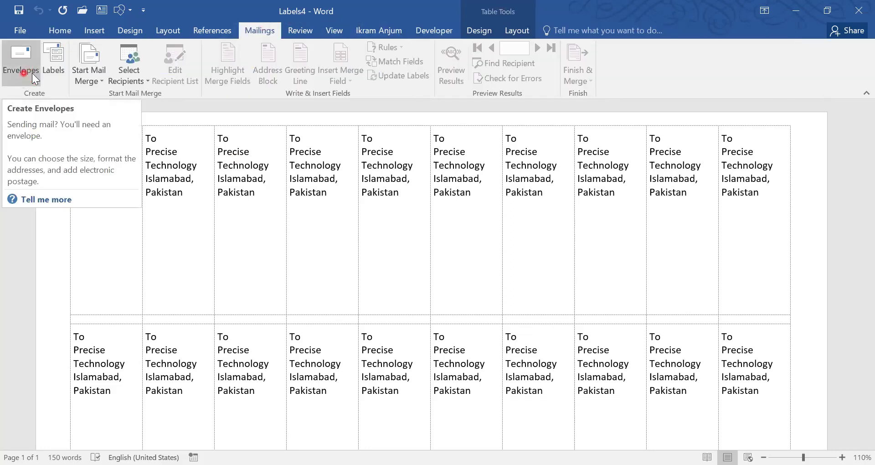